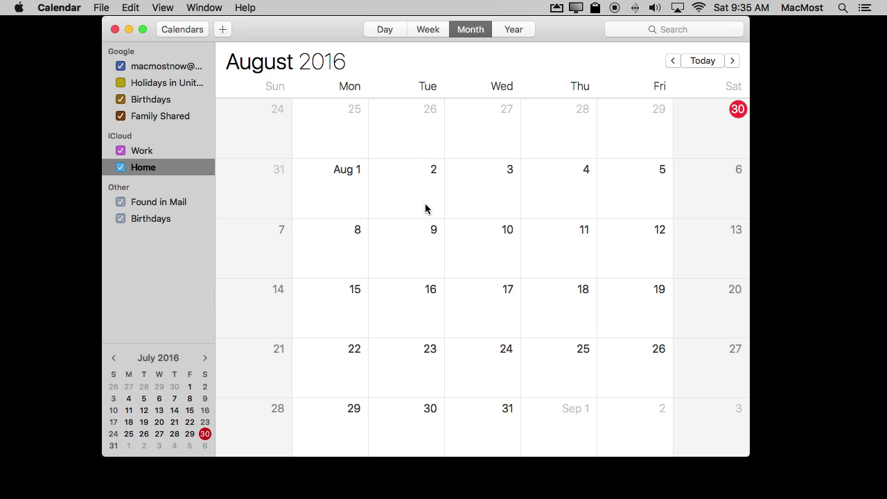
Create a 'Test' event on August 2 with its start hour changed to 11, ending 12 PM
double_click(404, 178)
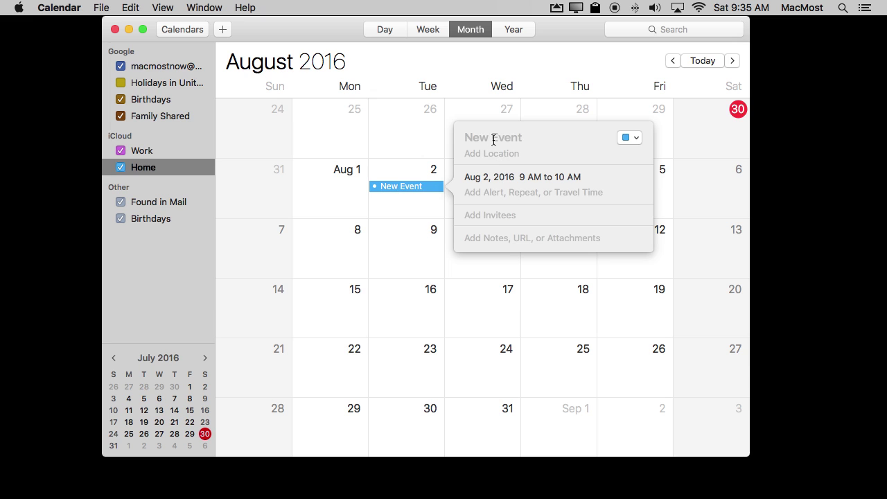
text(Test)
click(490, 176)
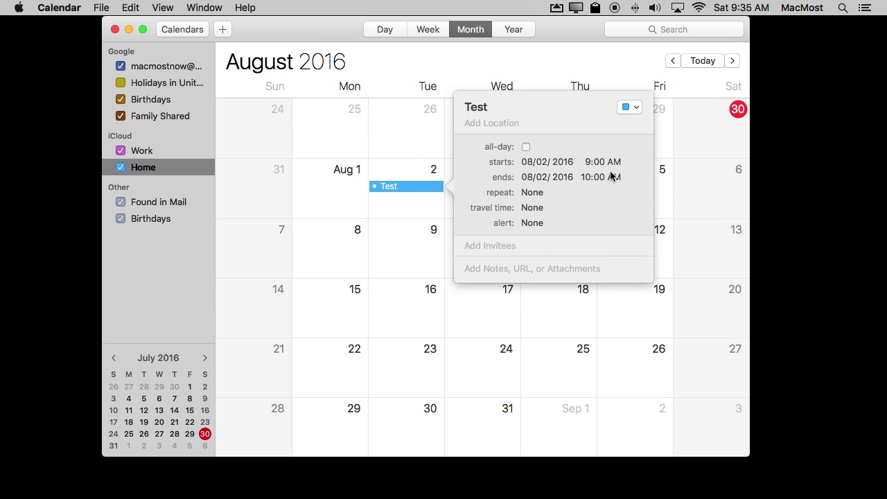
click(588, 161)
text(11)
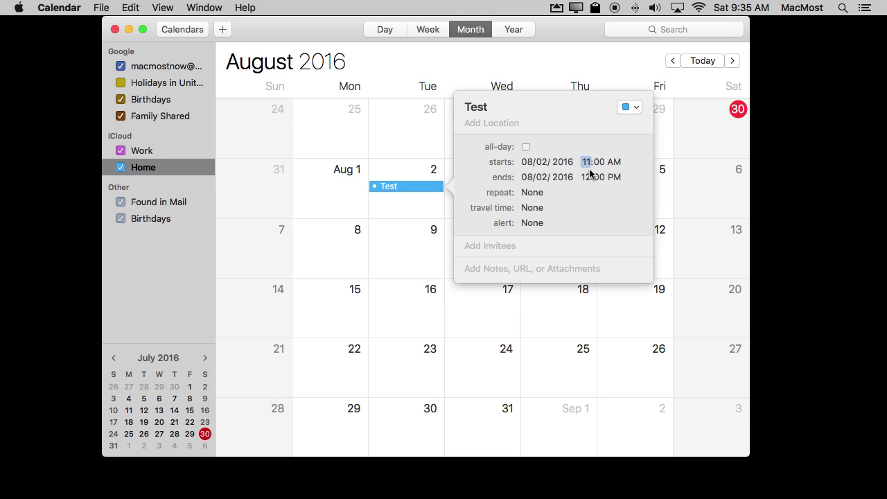
click(535, 198)
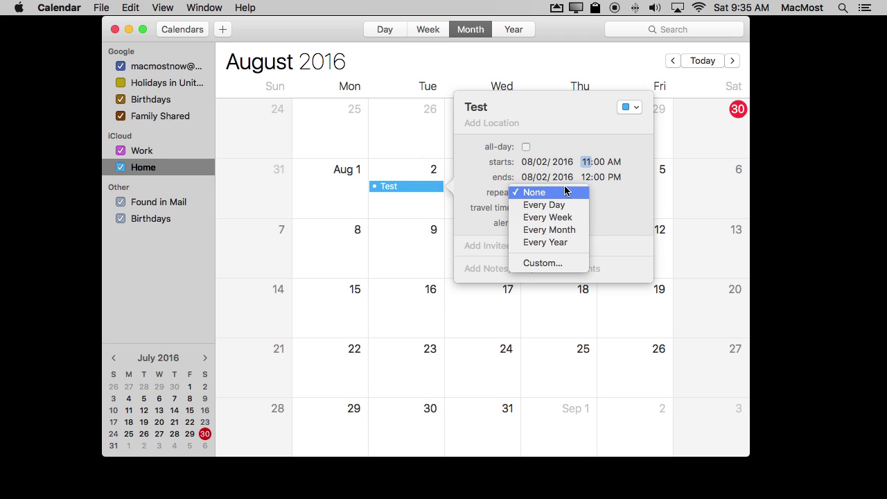
Set Test to repeat Every Month, leaving end repeat at Never
click(554, 228)
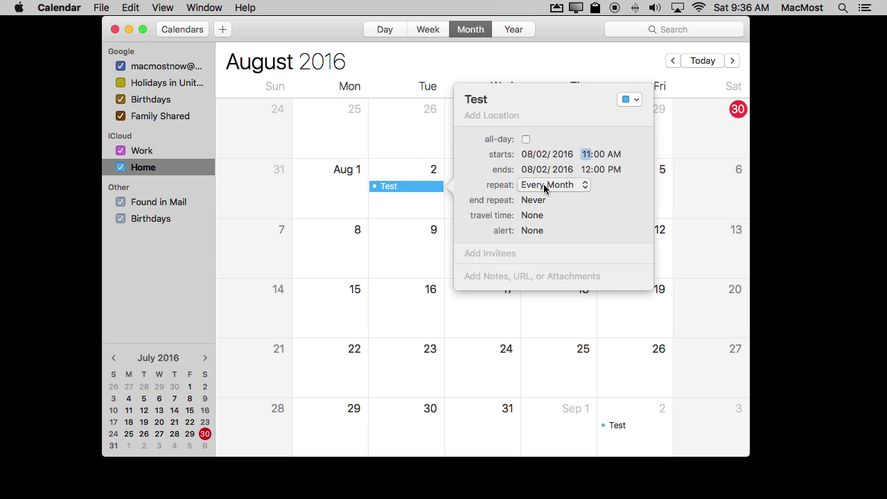
click(535, 201)
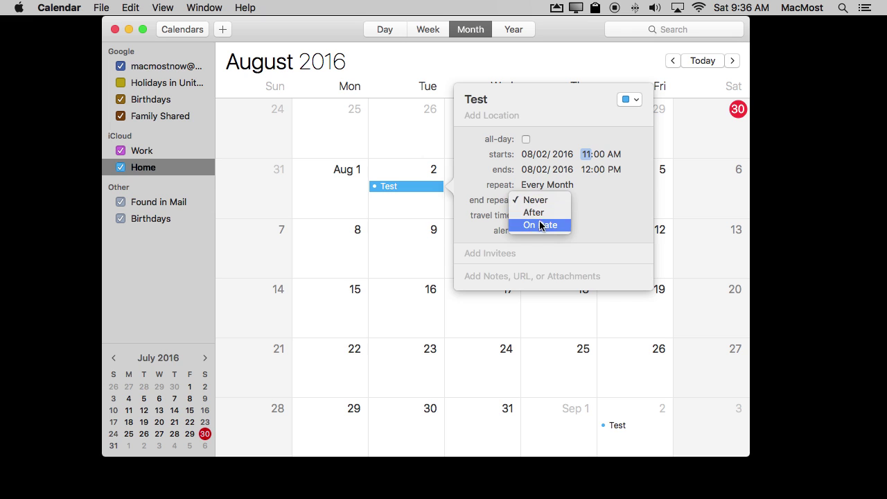
click(600, 211)
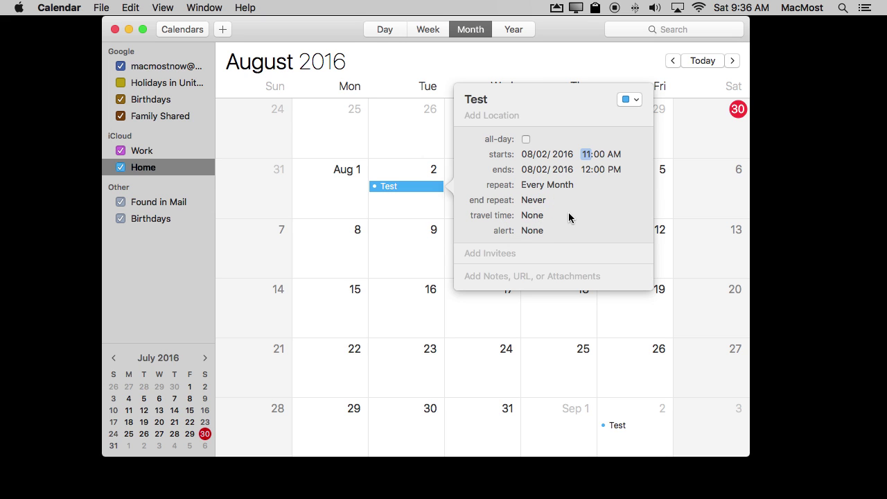
click(537, 200)
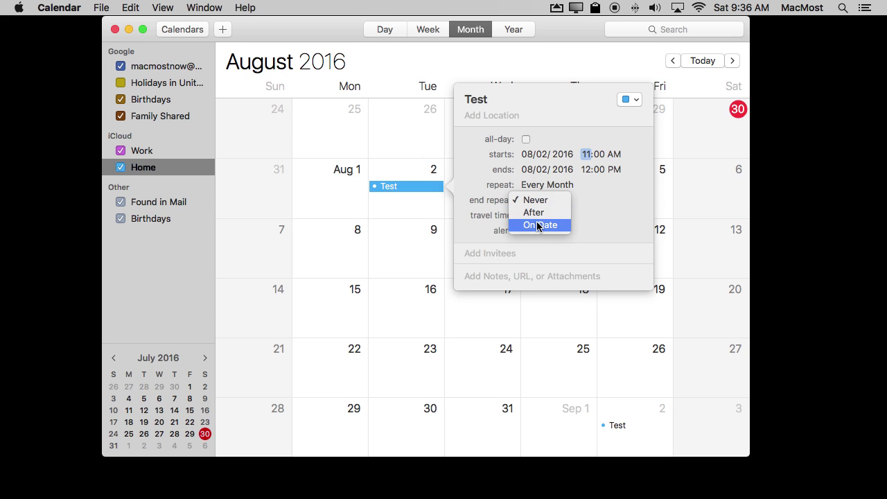
click(605, 201)
click(545, 185)
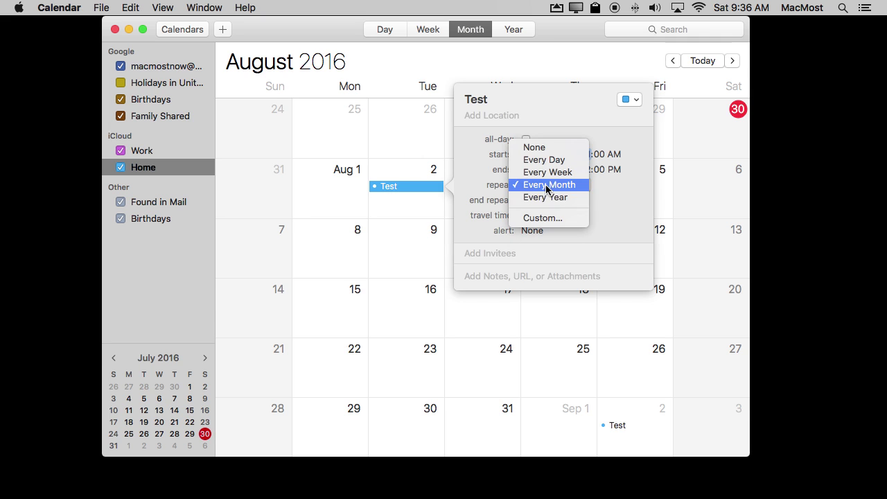
Open Custom repeat, keep Monthly every 1 month, and toggle days 19, 23 and 3
click(545, 219)
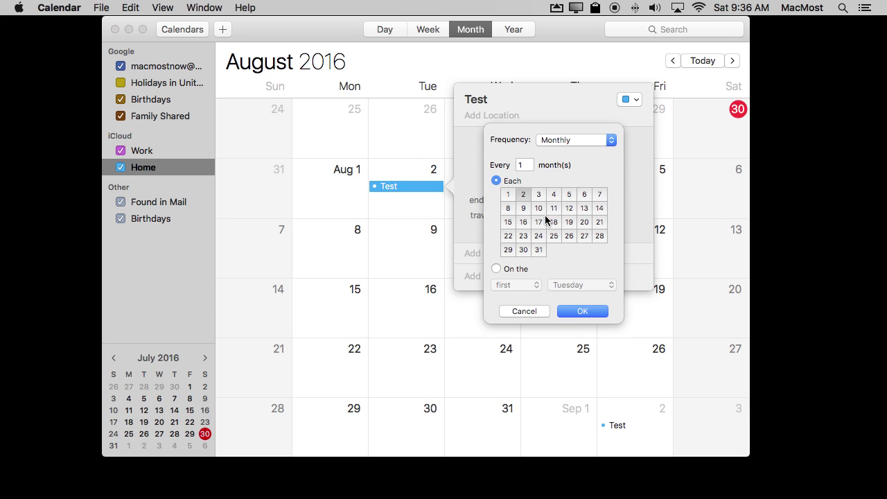
click(575, 139)
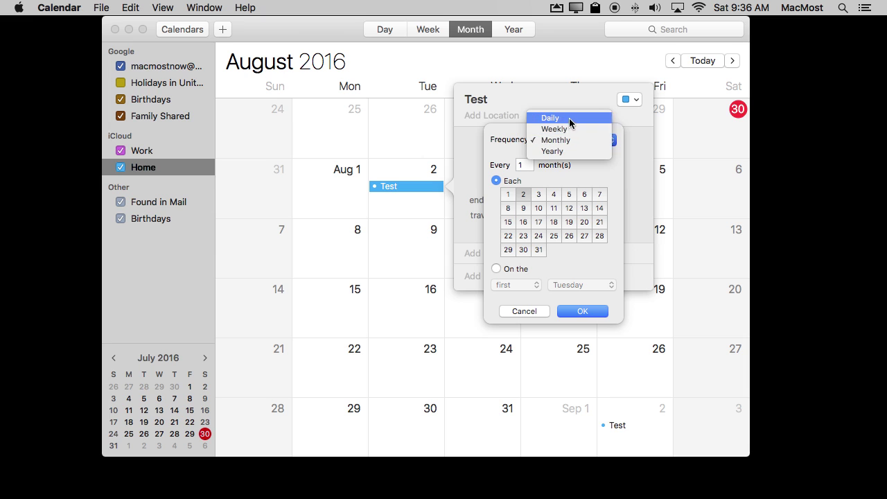
click(500, 155)
click(522, 165)
double_click(522, 165)
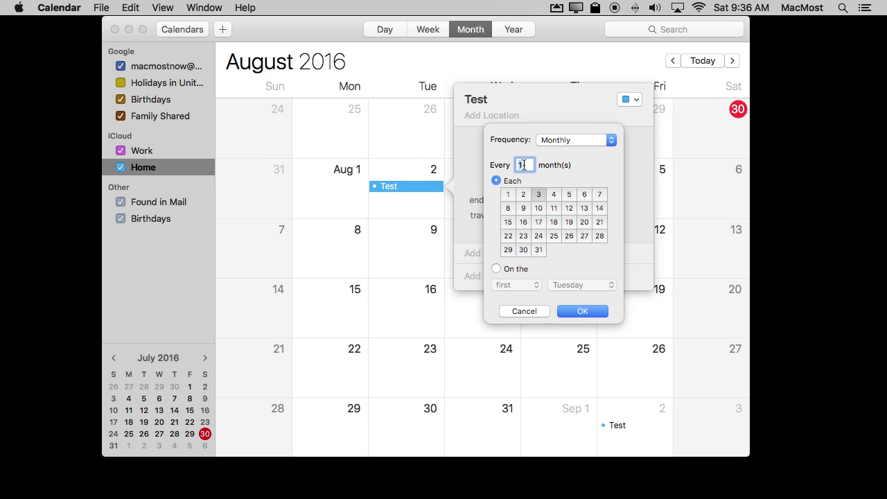
click(567, 222)
click(524, 236)
click(540, 194)
click(568, 222)
Switch the monthly pattern to 'On the' first Tuesday
click(496, 268)
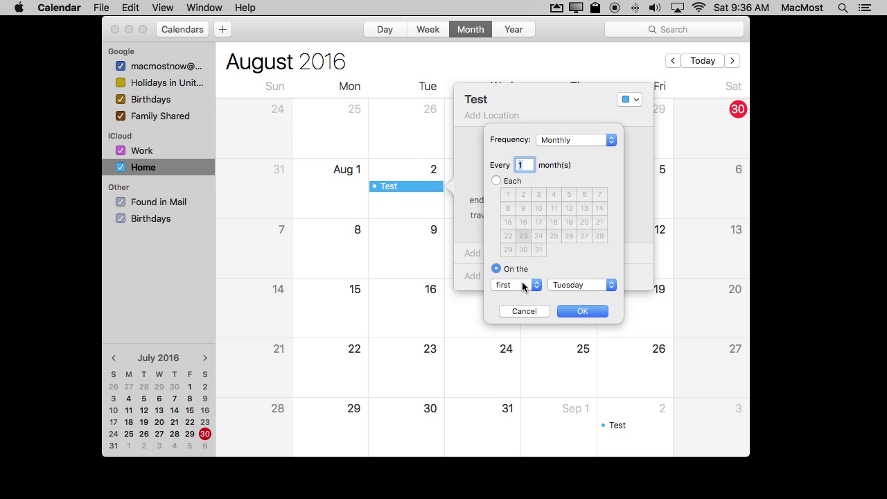
click(579, 284)
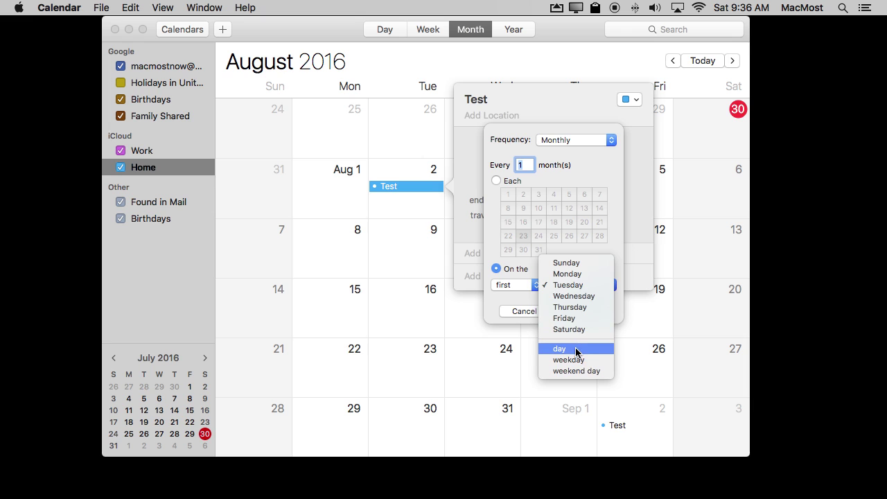
click(515, 274)
click(513, 286)
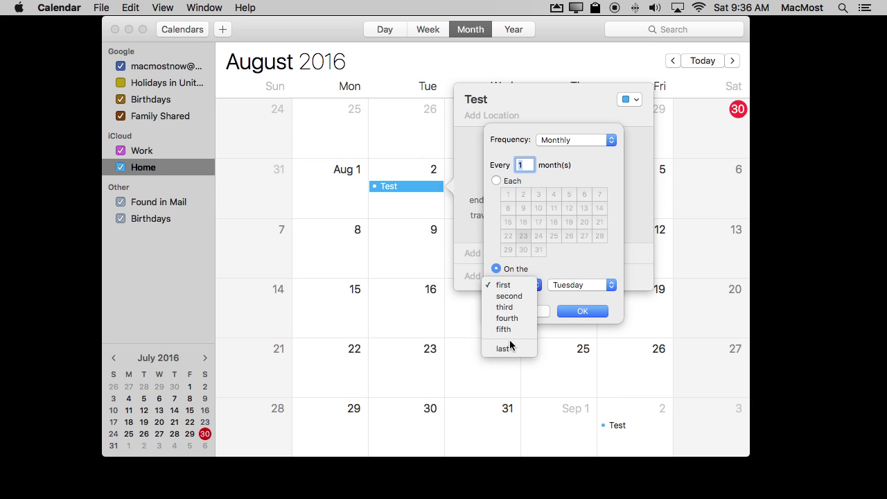
click(560, 262)
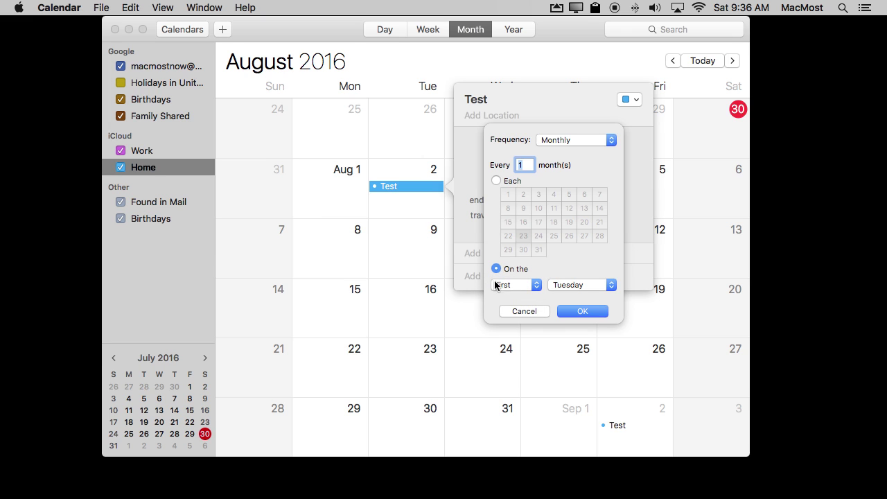
Change the custom repeat to Weekly on Monday and Friday only, and confirm with OK
click(570, 138)
click(567, 130)
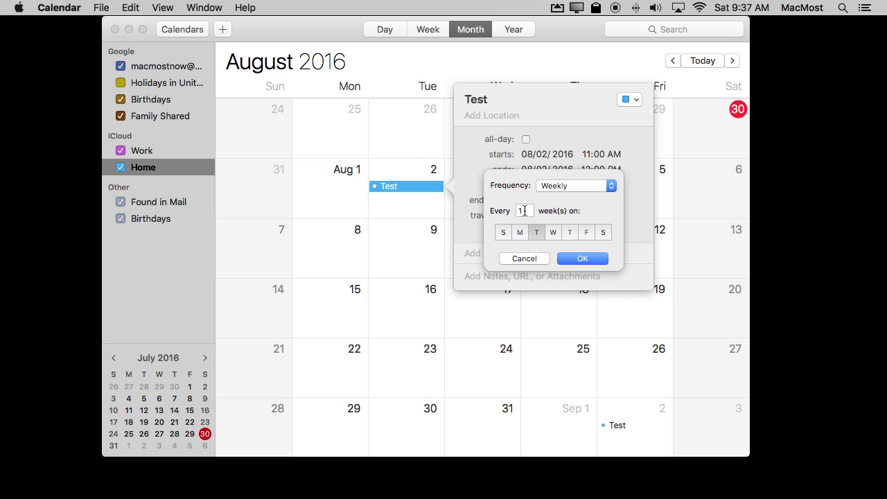
click(520, 234)
click(588, 232)
click(537, 234)
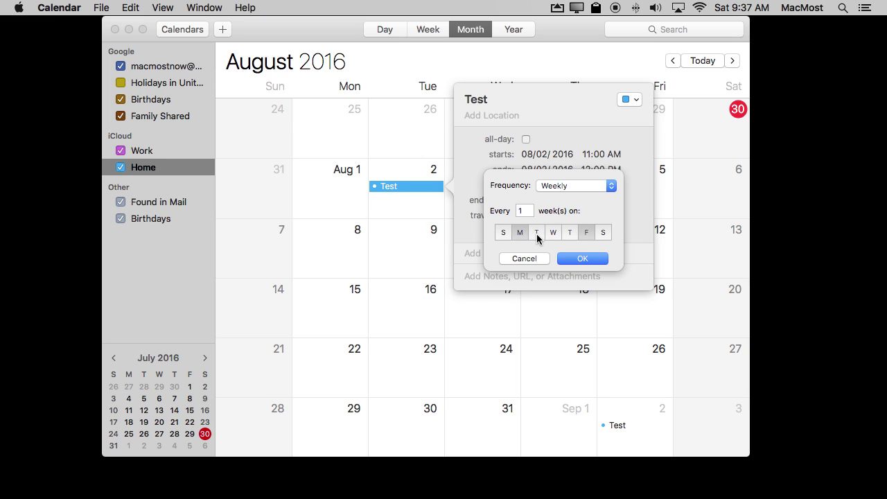
click(582, 259)
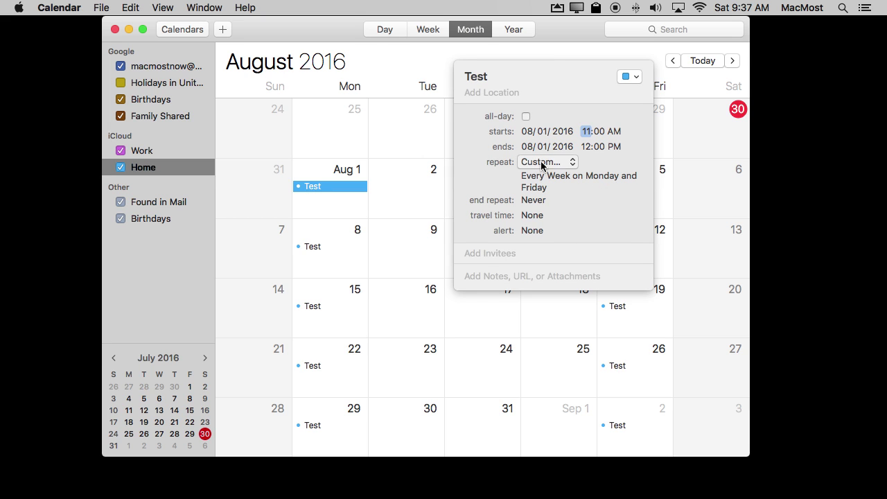
click(541, 165)
Switch the custom repeat to Yearly with January, April, July and October selected
click(560, 187)
click(561, 209)
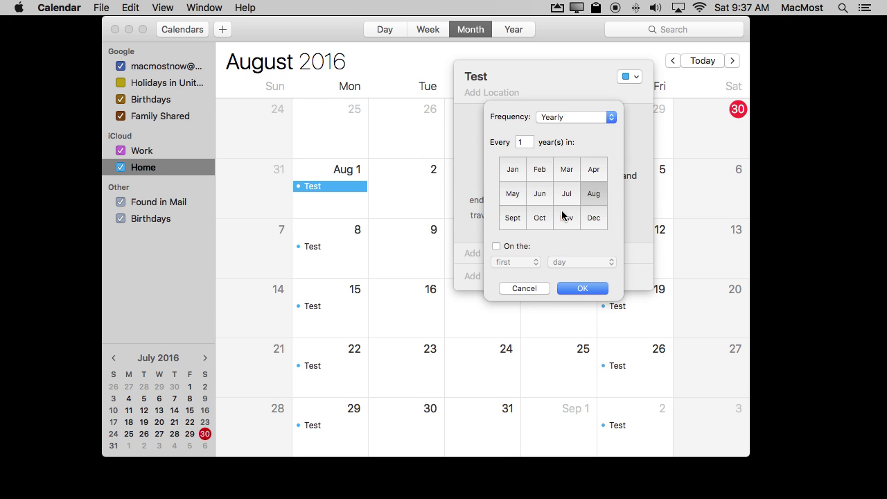
click(539, 171)
click(542, 201)
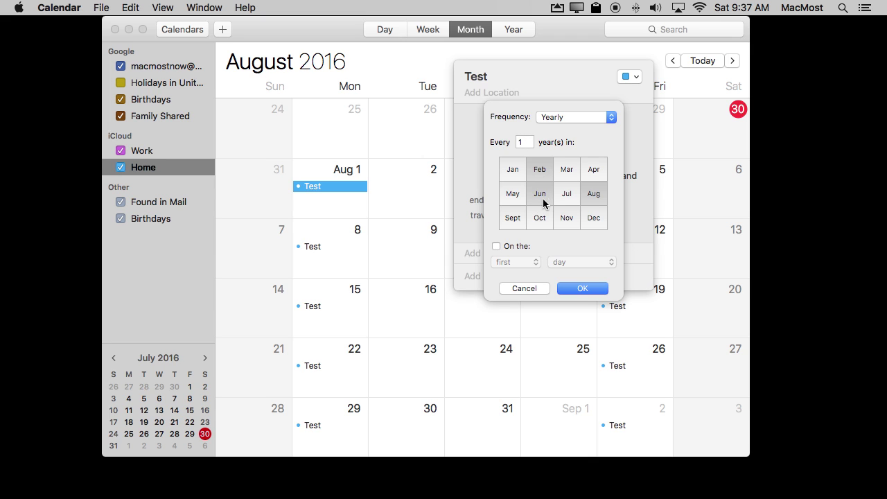
click(585, 195)
click(539, 197)
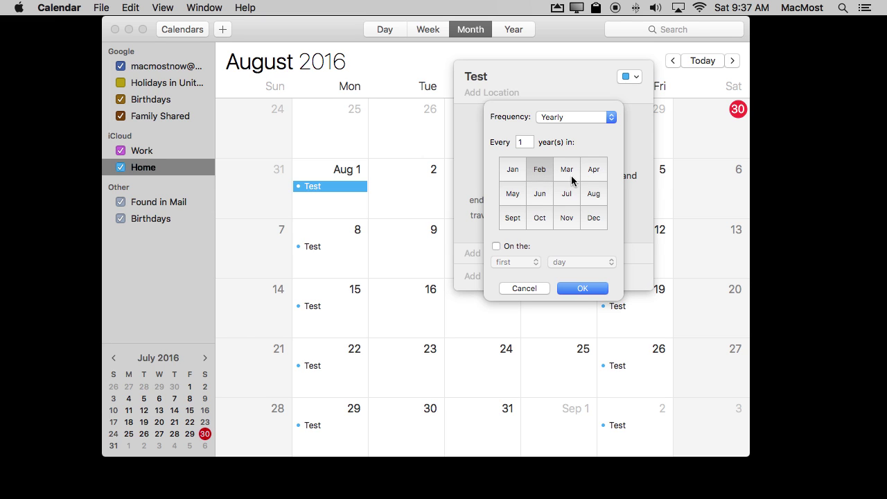
click(507, 176)
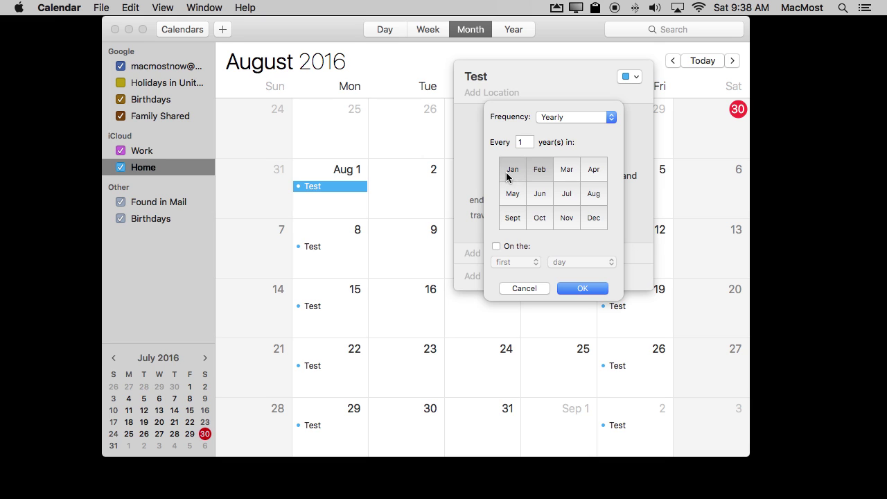
click(538, 175)
click(588, 175)
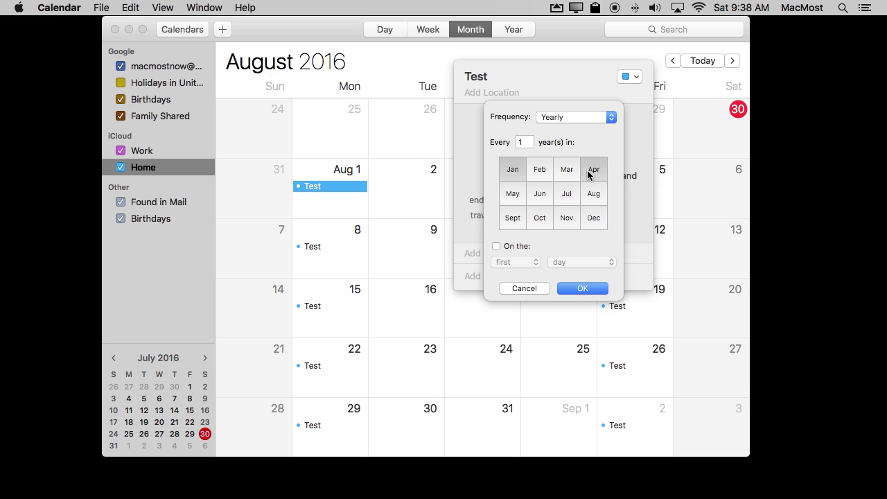
click(569, 196)
click(541, 229)
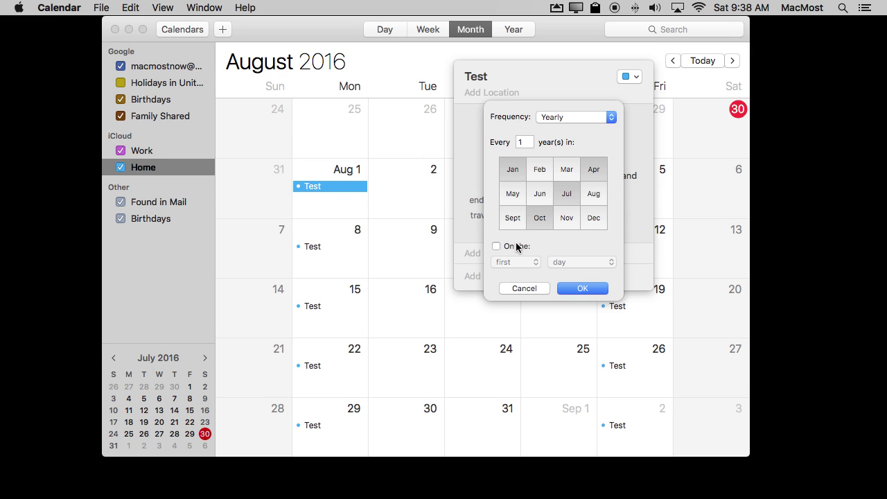
Set the yearly repeat to 'On the' first weekend day and confirm with OK
click(519, 246)
click(527, 267)
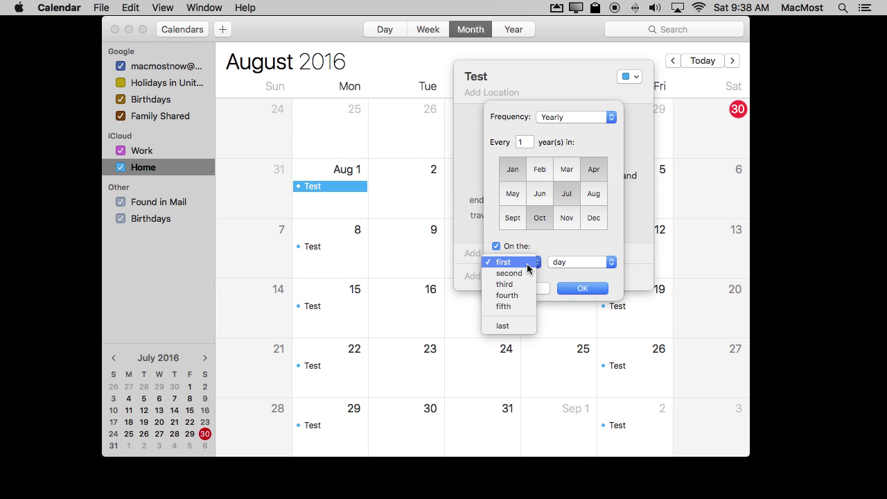
click(570, 264)
click(584, 263)
click(585, 284)
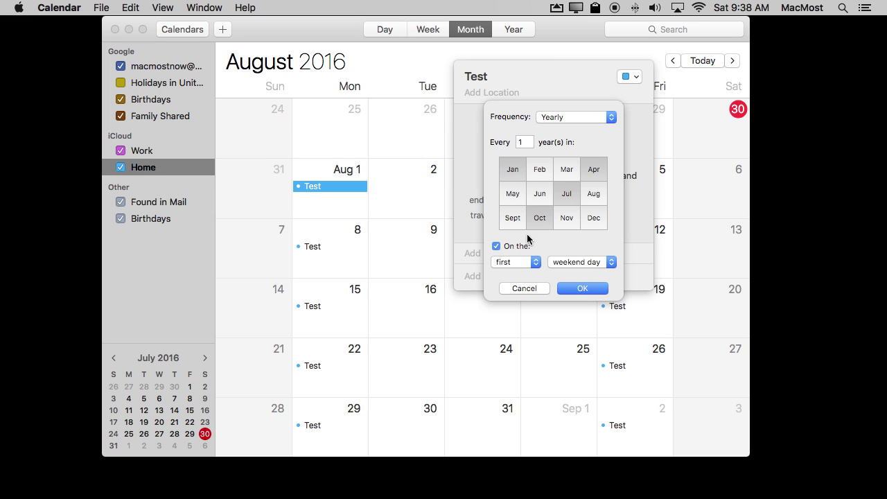
click(581, 289)
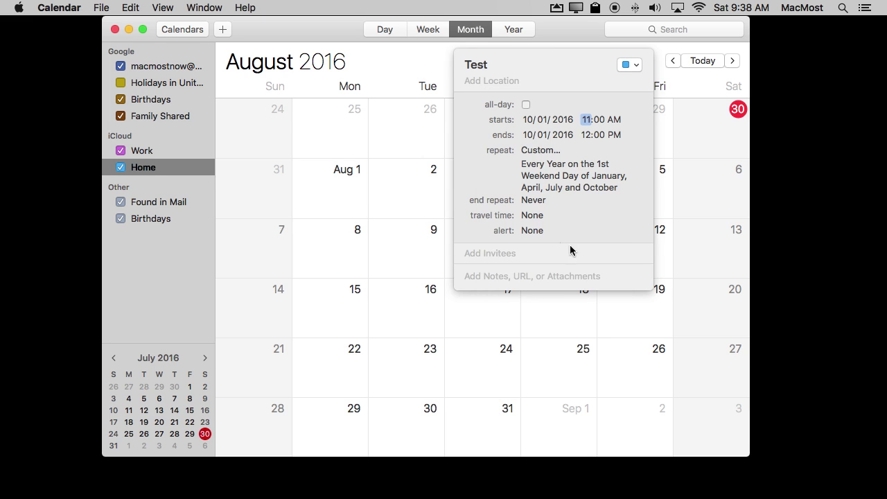
Add an 'At time of event' alert and retitle the event 'Check Smoke Alarms'
click(534, 229)
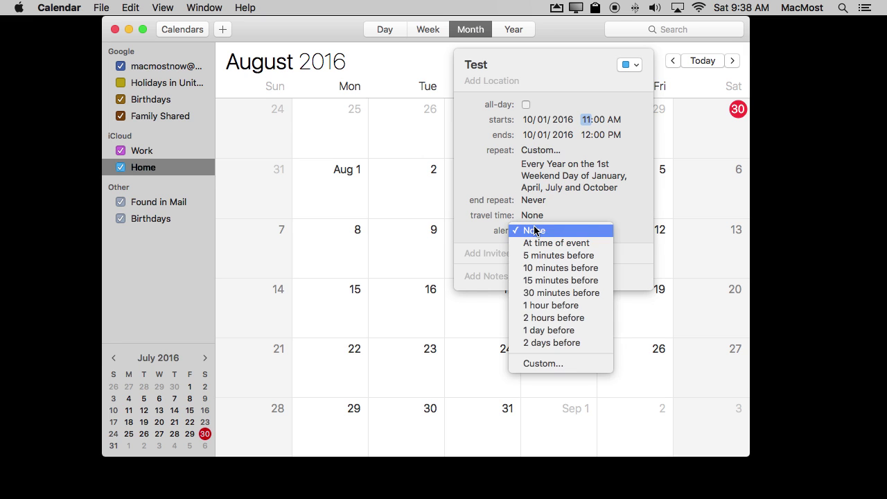
click(552, 243)
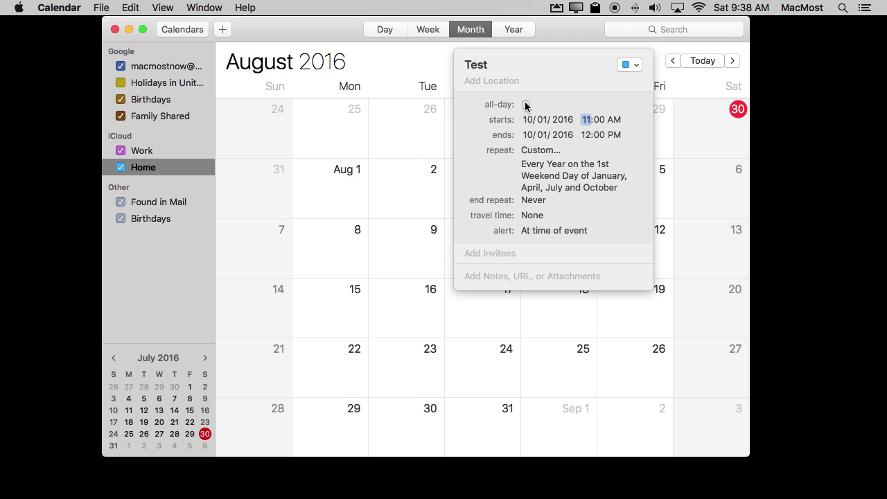
click(486, 66)
key(super+a)
text(Check Smoke)
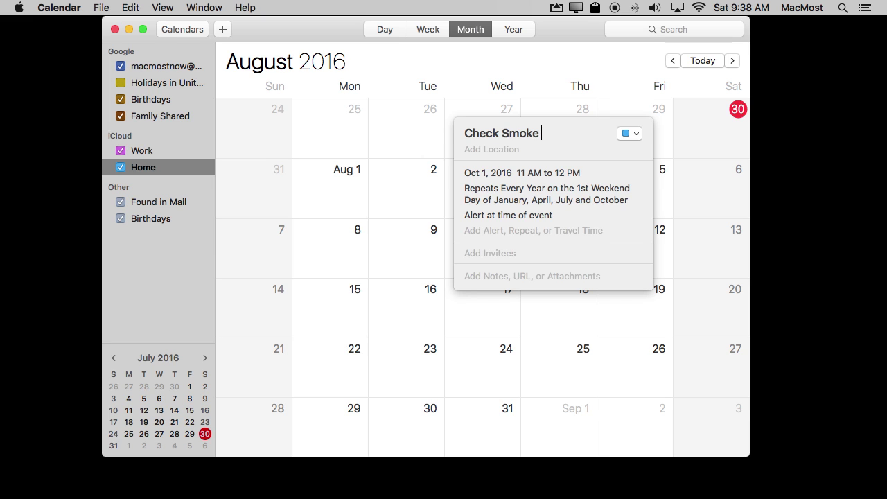
text( Alarms)
click(532, 194)
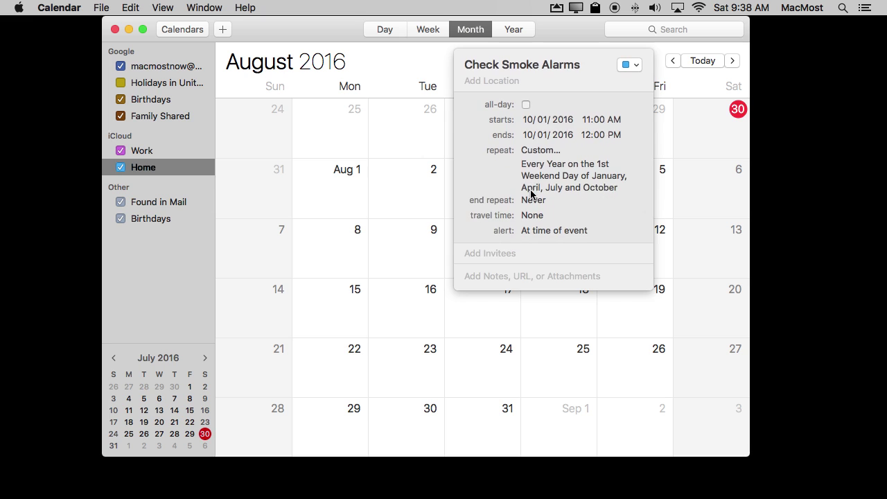
Confirm the repeat stays Custom and close the event details
click(547, 151)
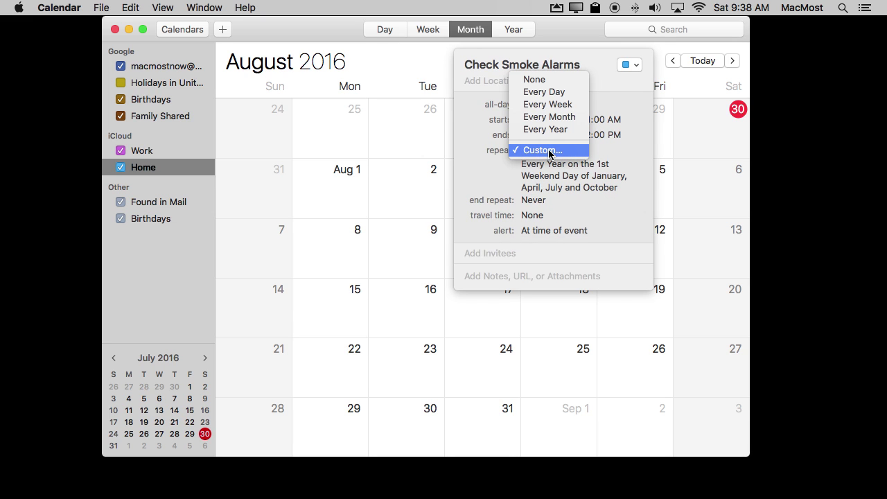
click(491, 174)
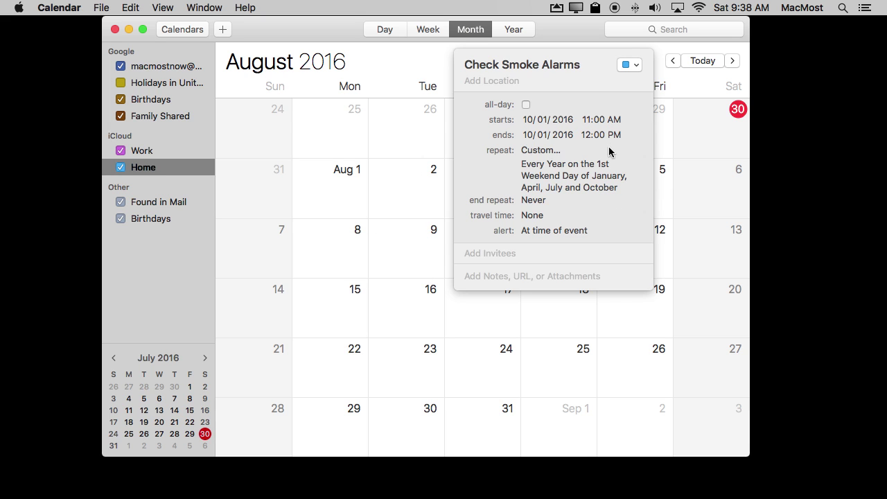
click(687, 201)
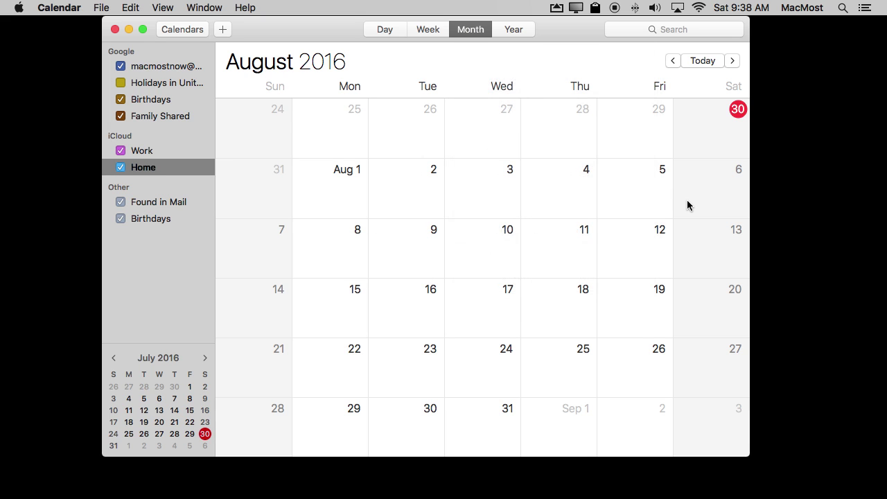
Scroll ahead from August 2016 toward October 2017, selecting the July 1, 2017 occurrence
scroll(626, 252, down, 10)
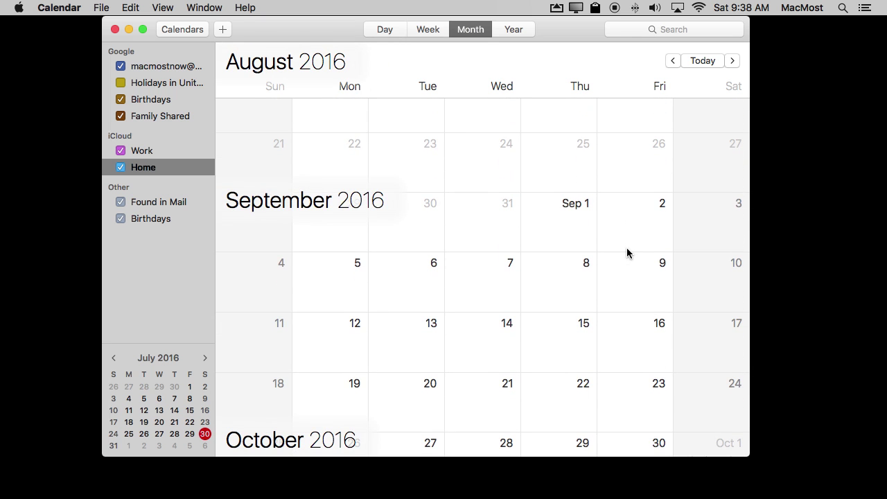
scroll(627, 253, down, 10)
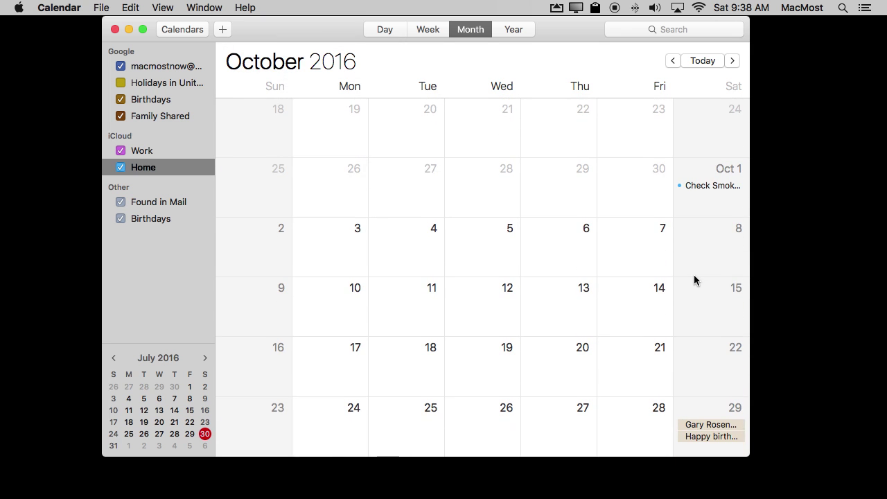
scroll(694, 279, down, 8)
scroll(694, 279, down, 10)
scroll(695, 277, down, 2)
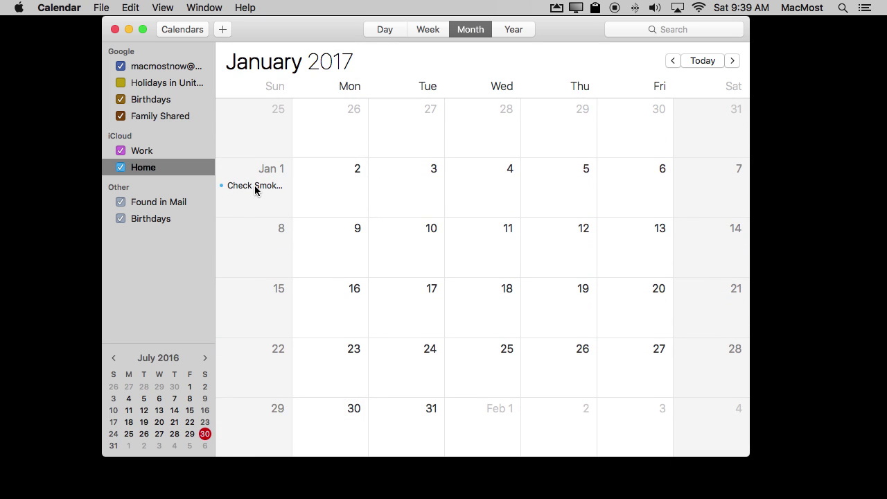
scroll(254, 189, down, 12)
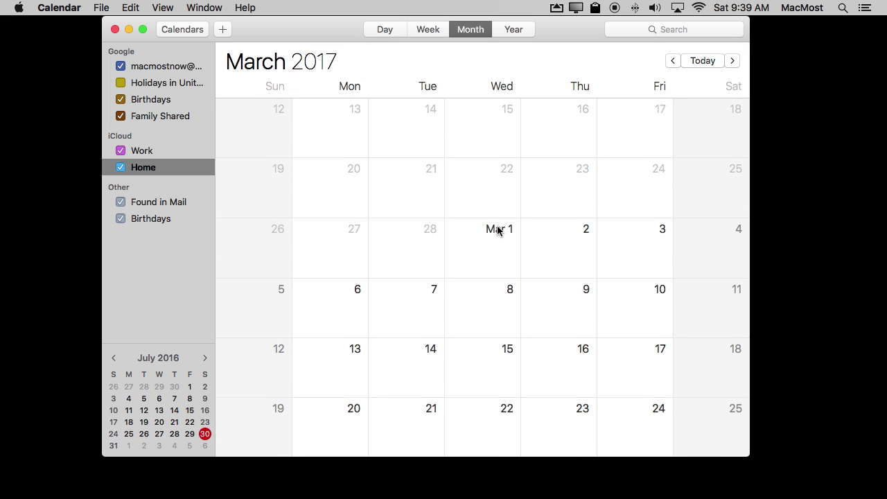
scroll(493, 243, down, 2)
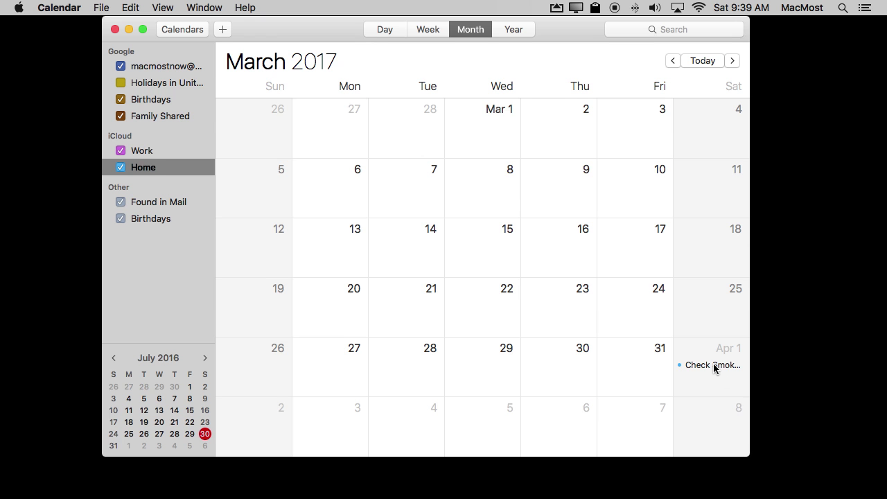
scroll(714, 368, down, 8)
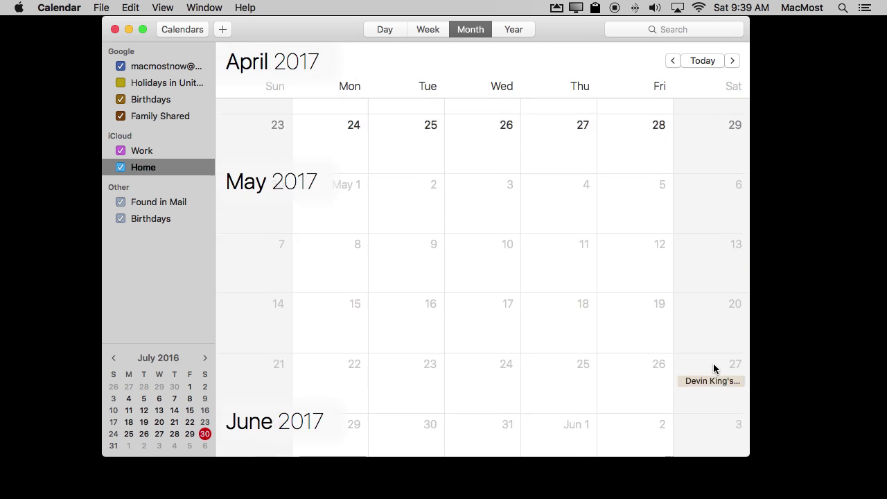
scroll(713, 368, down, 5)
scroll(715, 365, down, 2)
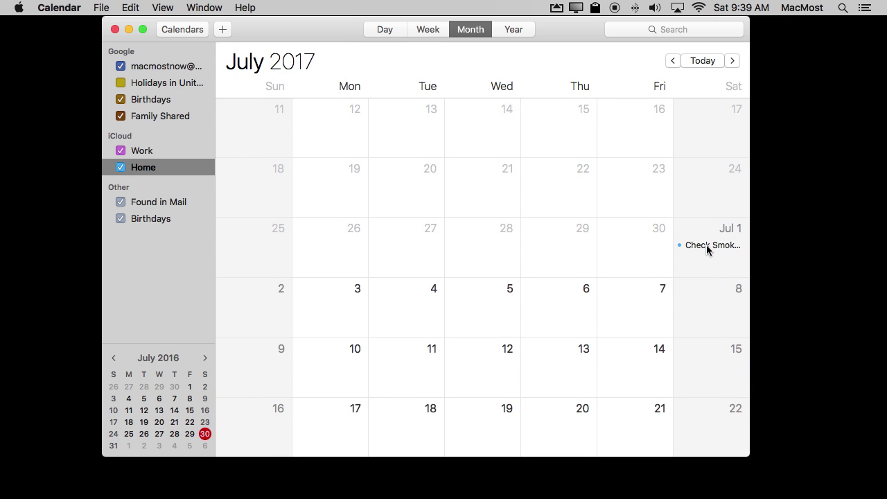
click(706, 245)
scroll(707, 247, down, 2)
scroll(706, 246, down, 7)
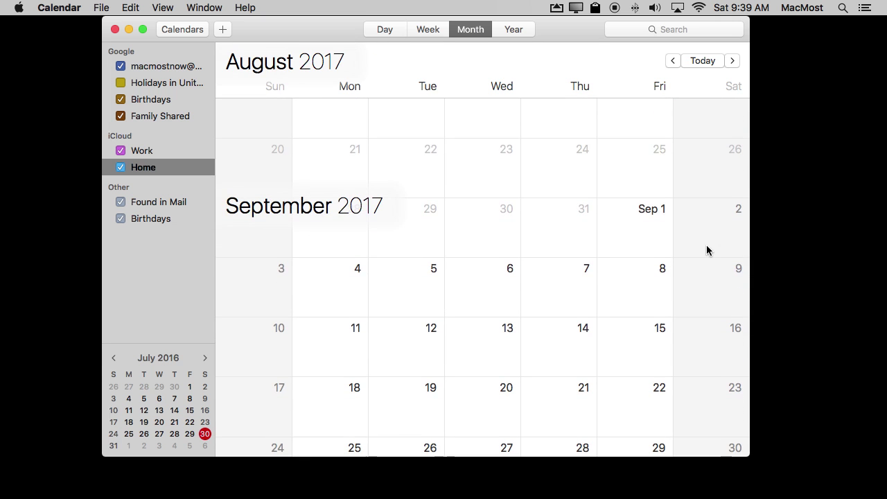
scroll(707, 250, down, 4)
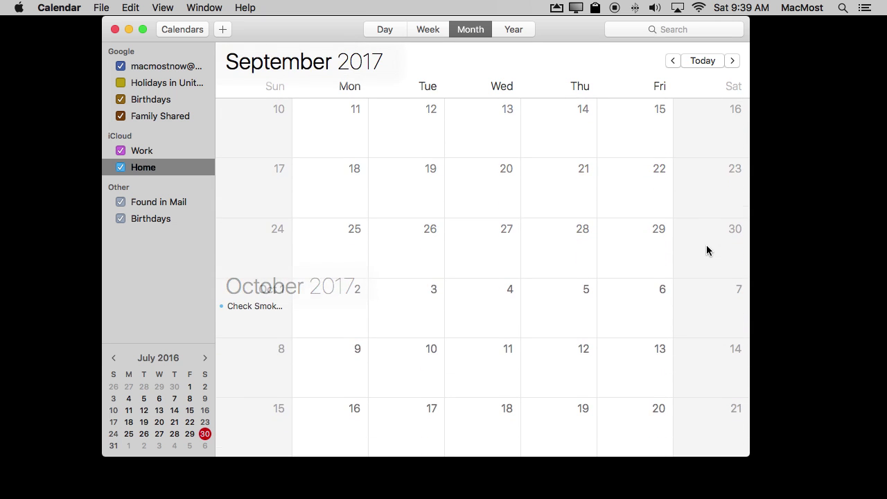
Delete the October 1, 2017 Check Smoke Alarms occurrence and scroll back to July 2017
click(253, 307)
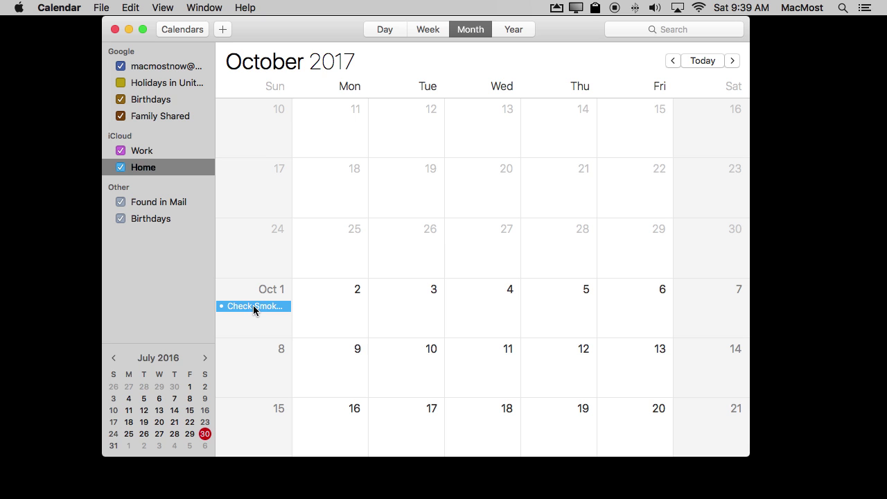
double_click(255, 306)
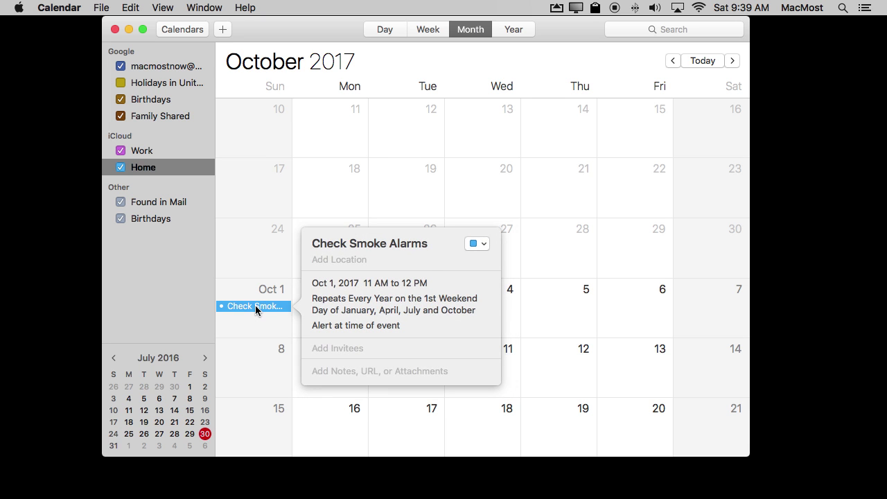
click(241, 294)
click(244, 309)
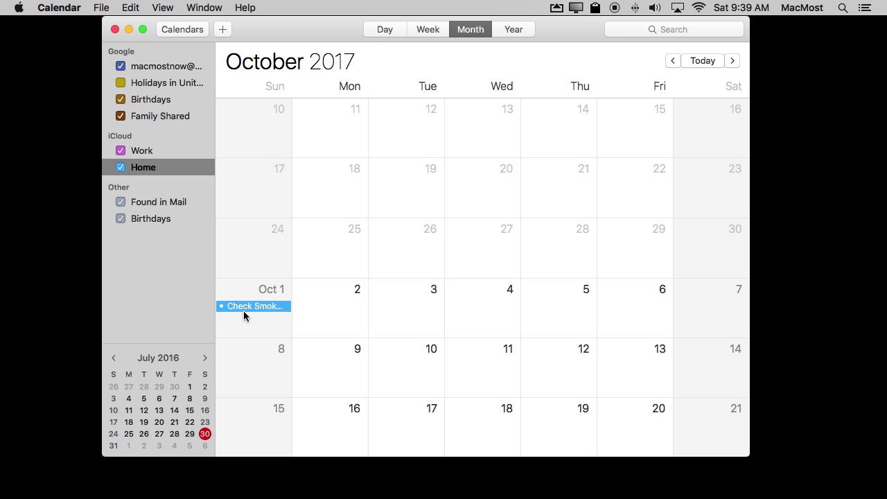
key(BackSpace)
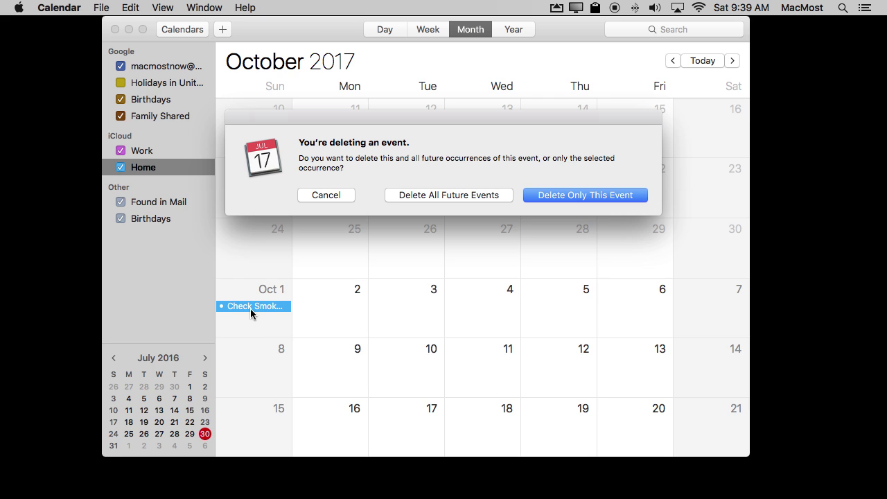
click(441, 196)
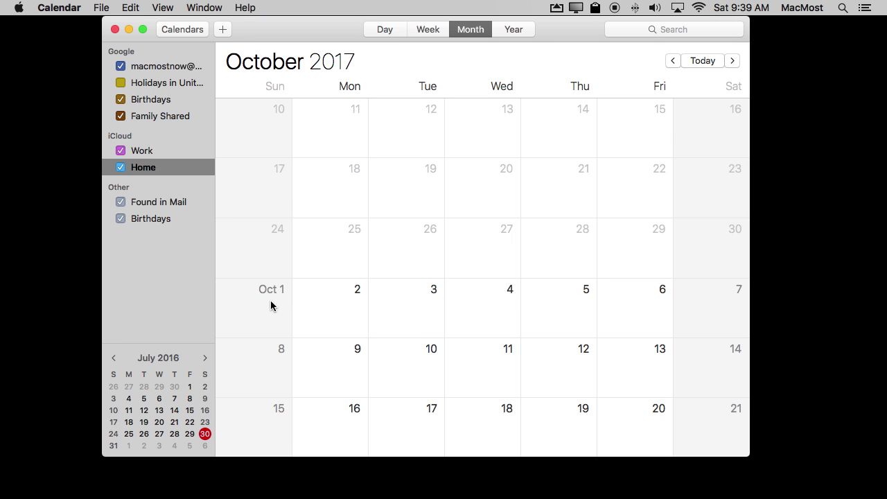
scroll(271, 305, up, 15)
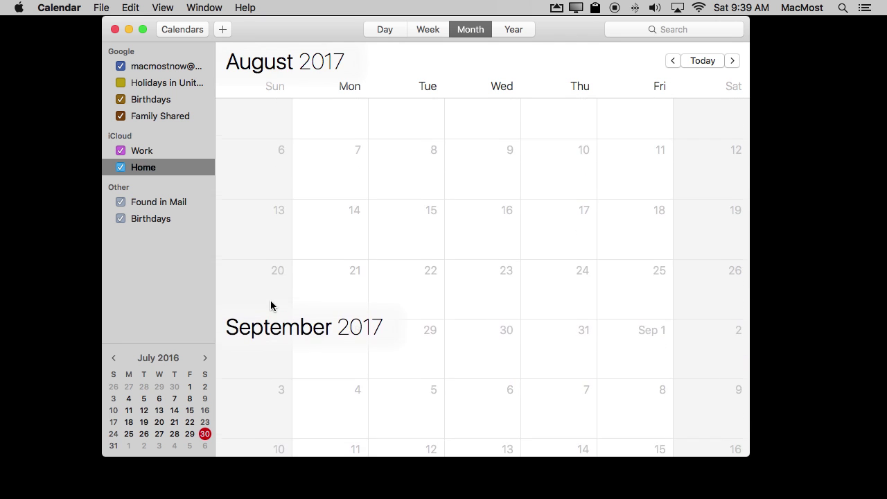
scroll(270, 305, up, 6)
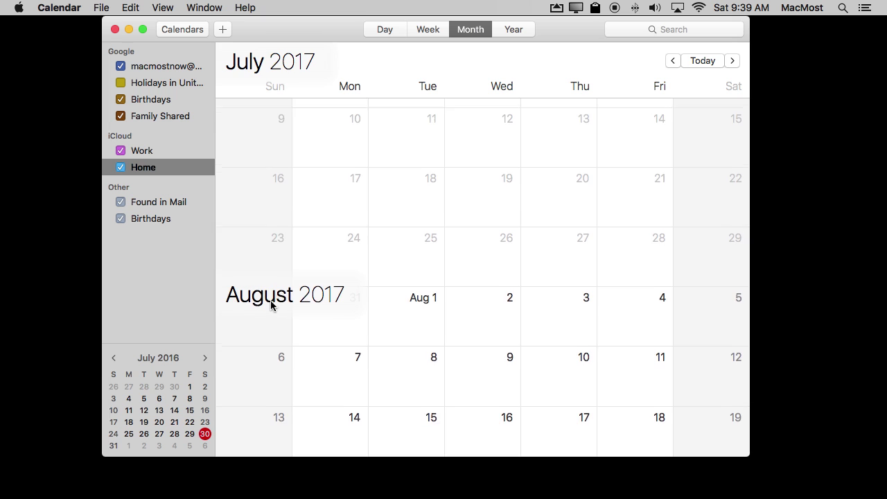
scroll(270, 305, up, 3)
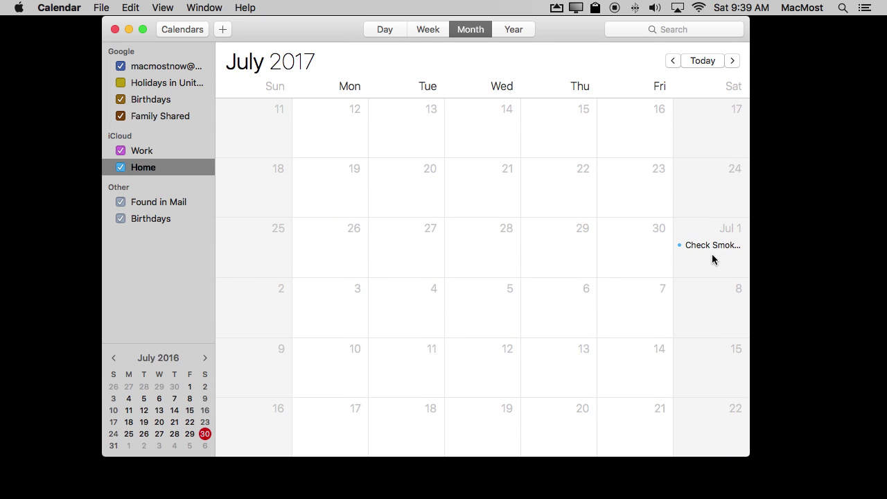
scroll(696, 246, up, 2)
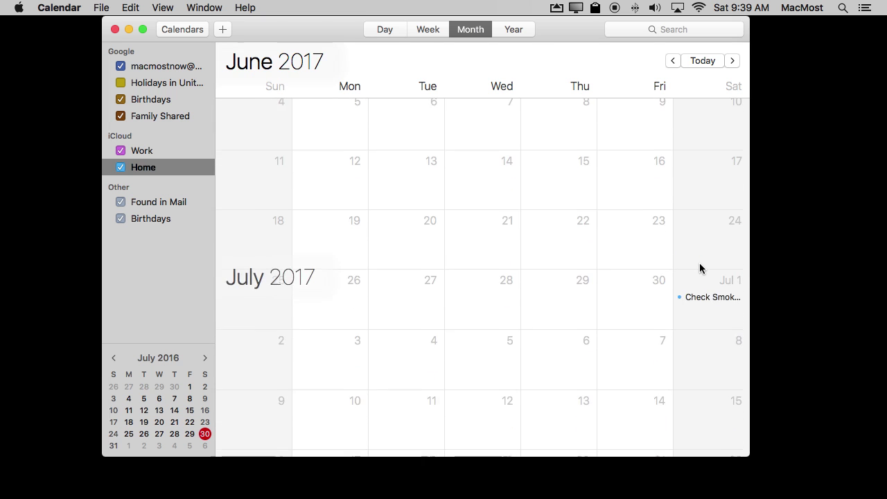